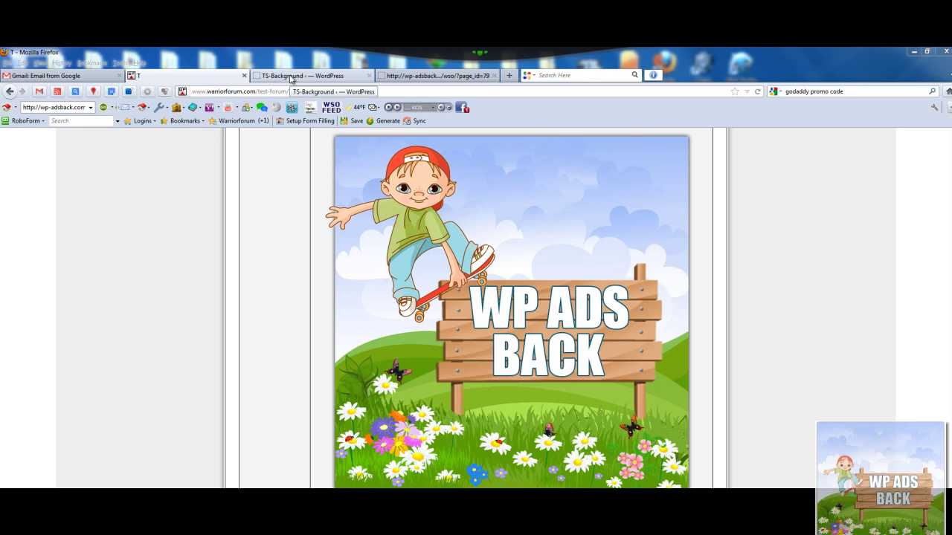
Step: Switch to the TS-Background tab to show the WP-AdsBack ads table (test, 9.99, Bonus, cc99)
left_click(290, 76)
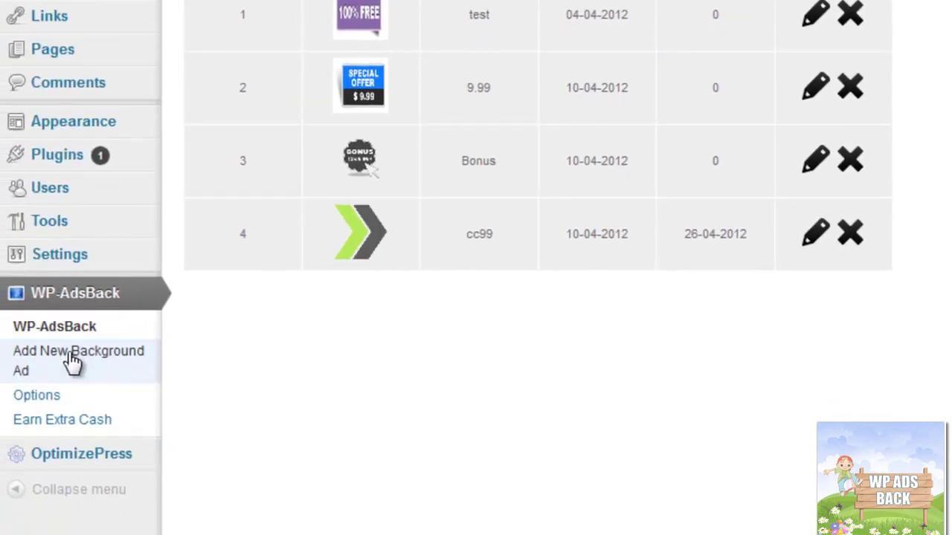
Step: Start a new background ad and fill its name from a previously used entry
left_click(72, 361)
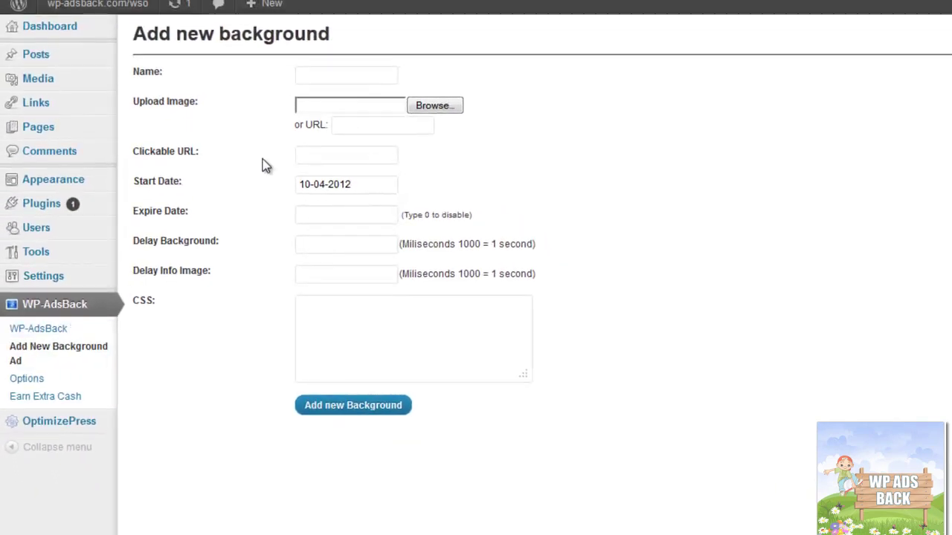
left_click(349, 74)
left_click(350, 74)
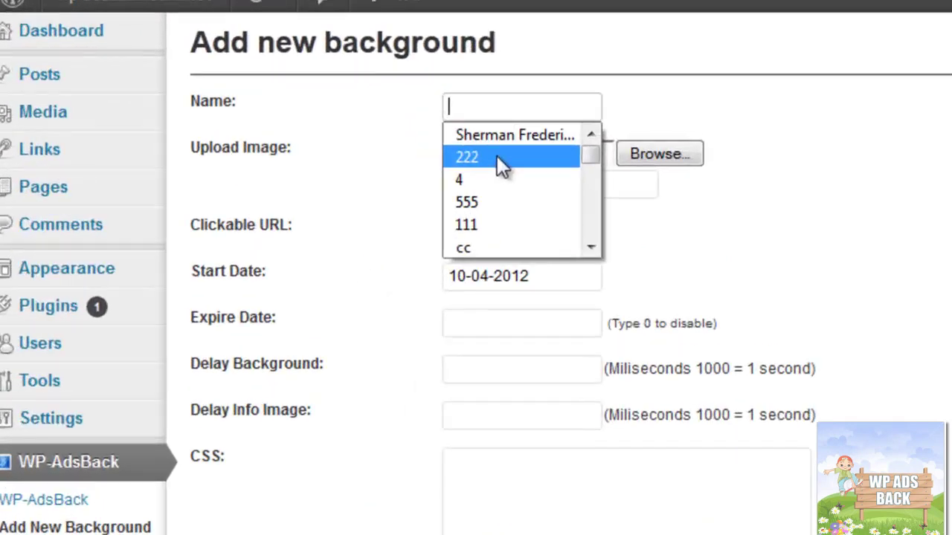
left_click(503, 138)
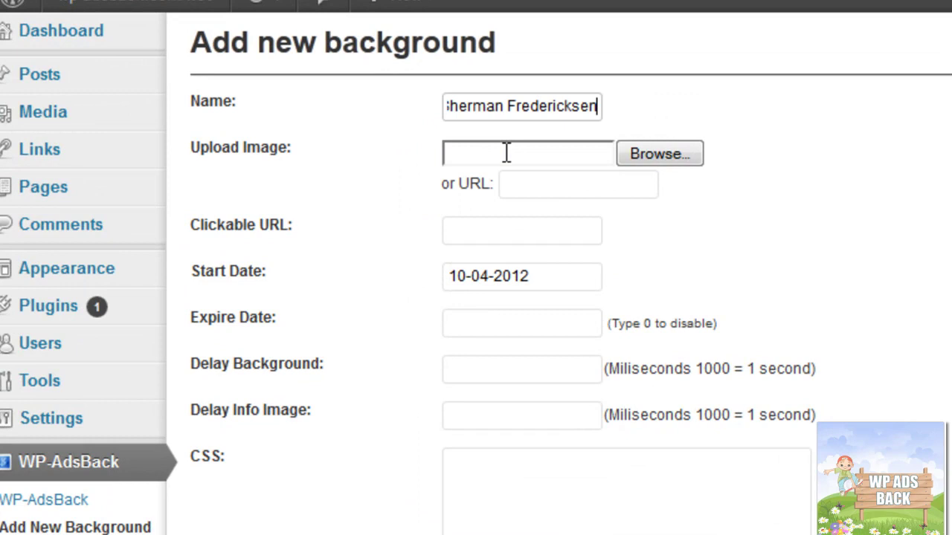
Step: Choose the $$$ image as the new ad's upload file
left_click(638, 151)
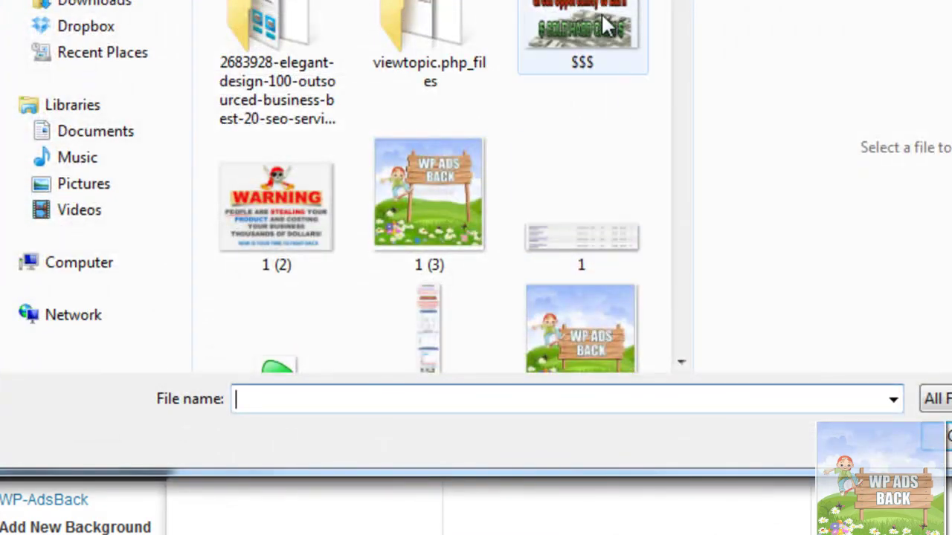
left_click(604, 25)
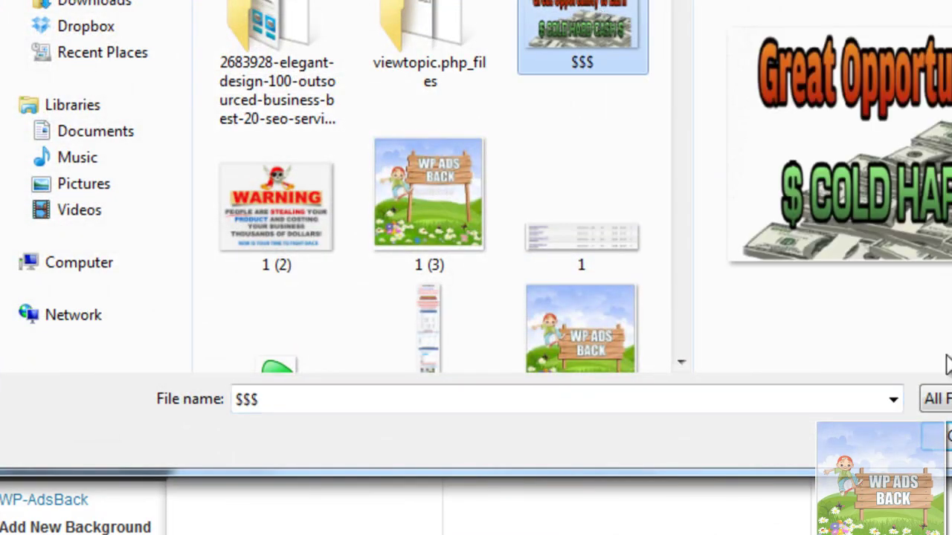
left_click(933, 437)
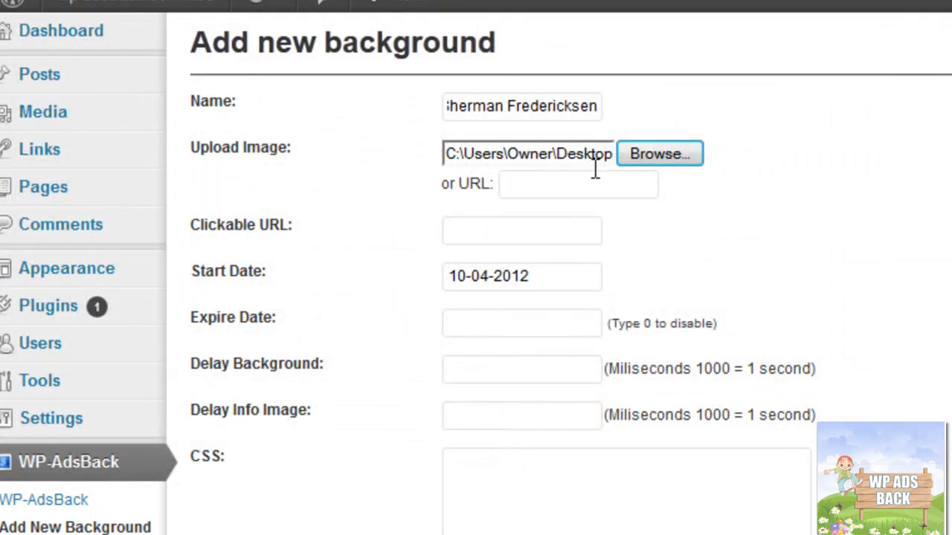
left_click(544, 229)
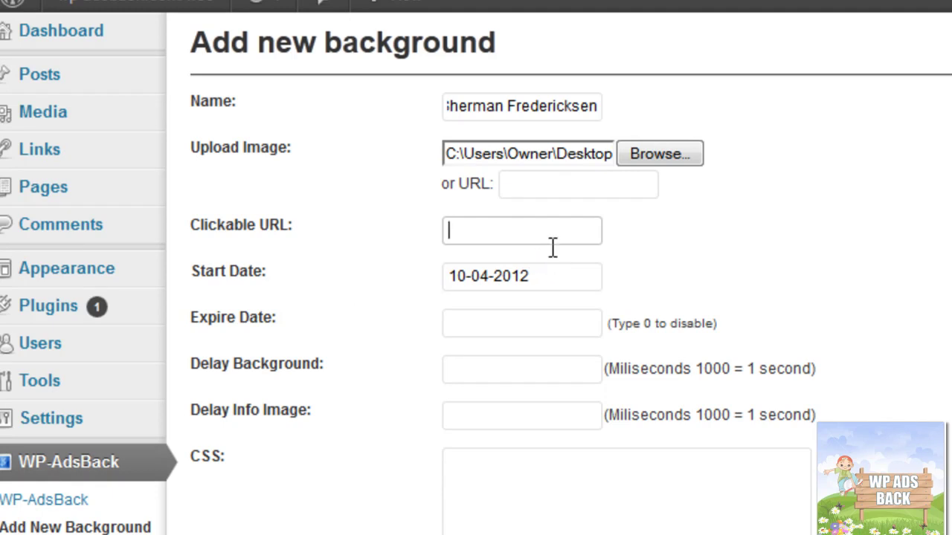
Step: Set the ad's clickable URL to wp-salesmagix.com and its expiry date to 26-04-2012
left_click(548, 239)
left_click(540, 333)
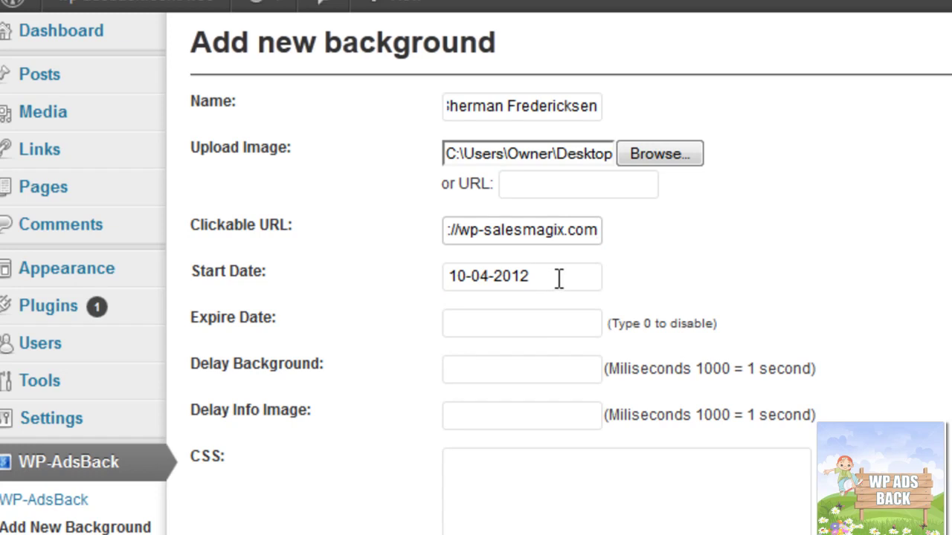
left_click(540, 324)
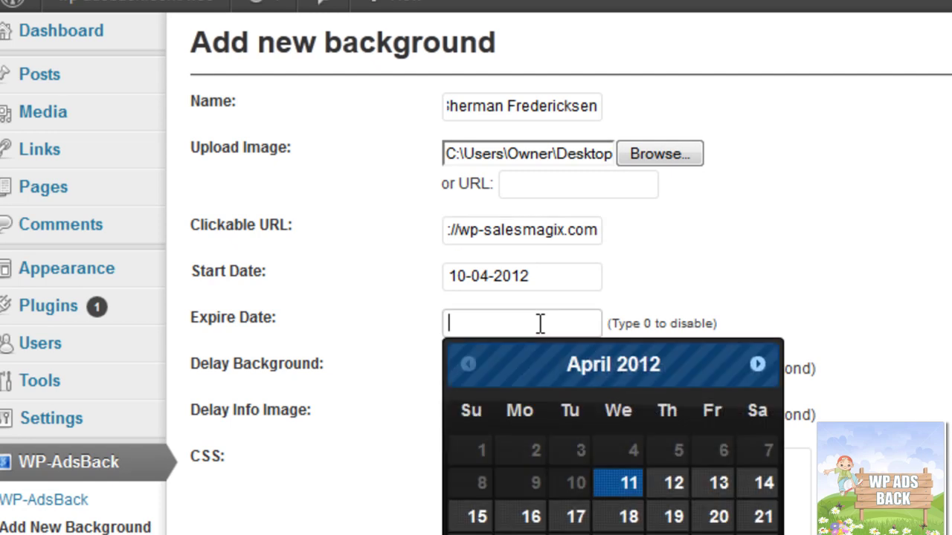
left_click(667, 534)
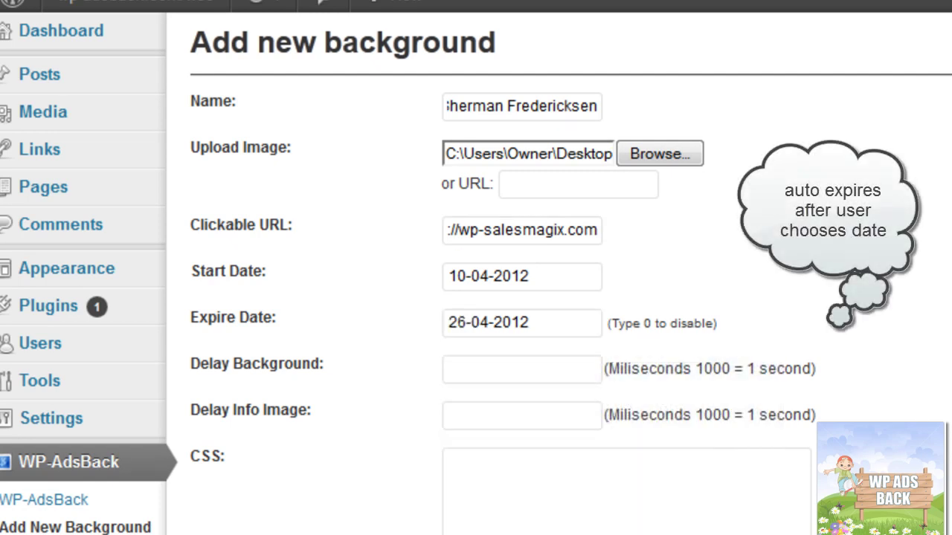
Step: Set the background delay to 5000 ms and the info image delay to 3000 ms
left_click(501, 372)
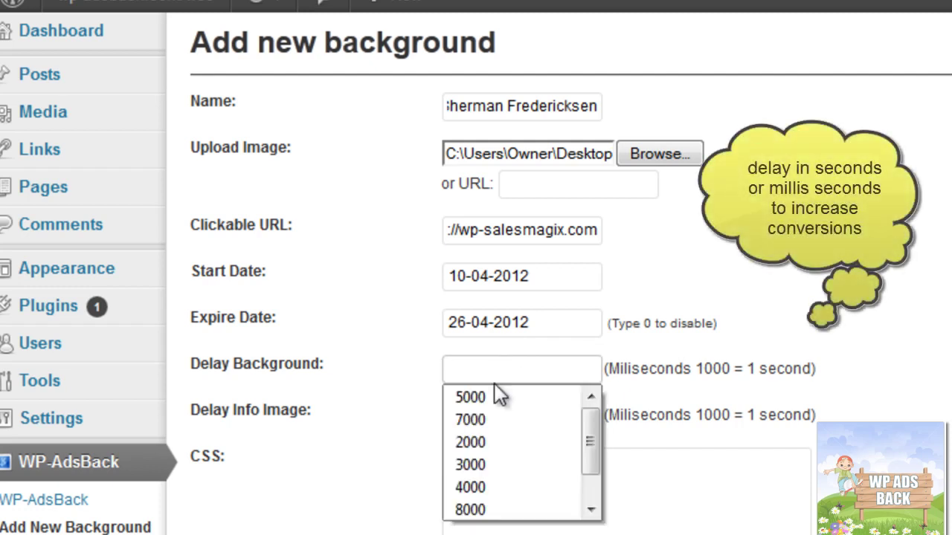
left_click(493, 397)
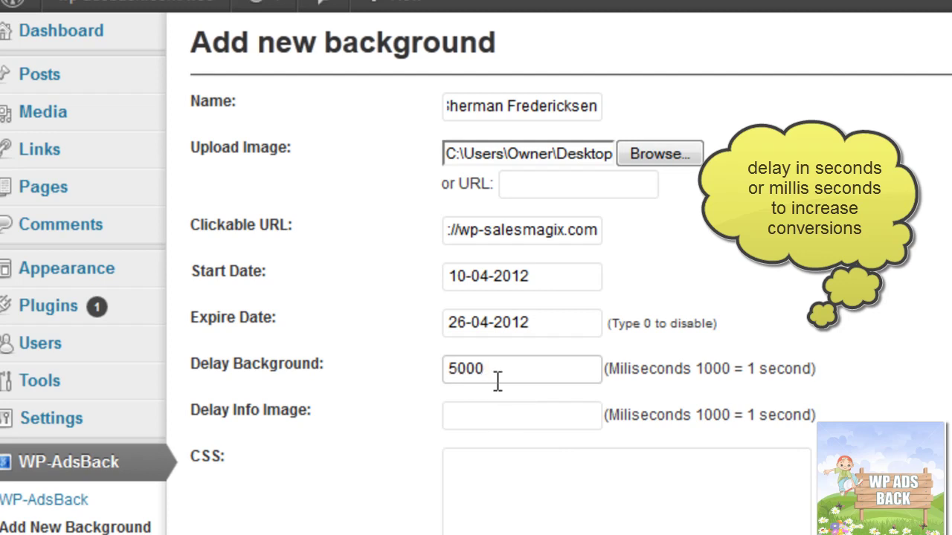
left_click(491, 414)
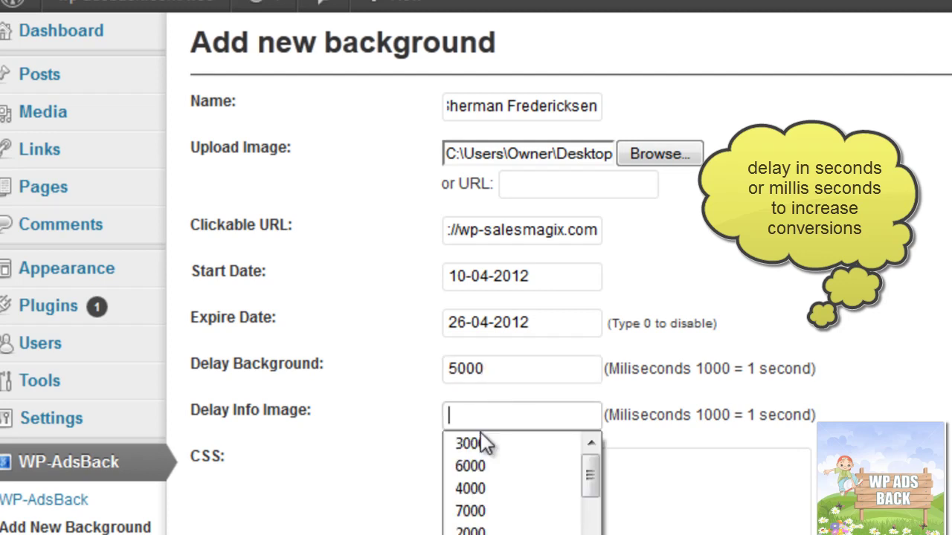
left_click(490, 445)
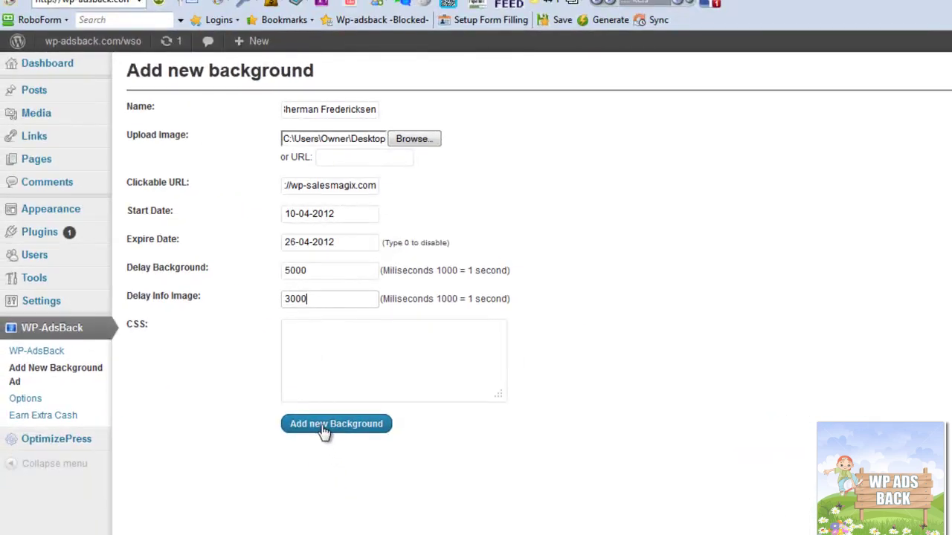
Step: Save the new ad and view the list, where it appears fifth expiring 26-04-2012
left_click(324, 430)
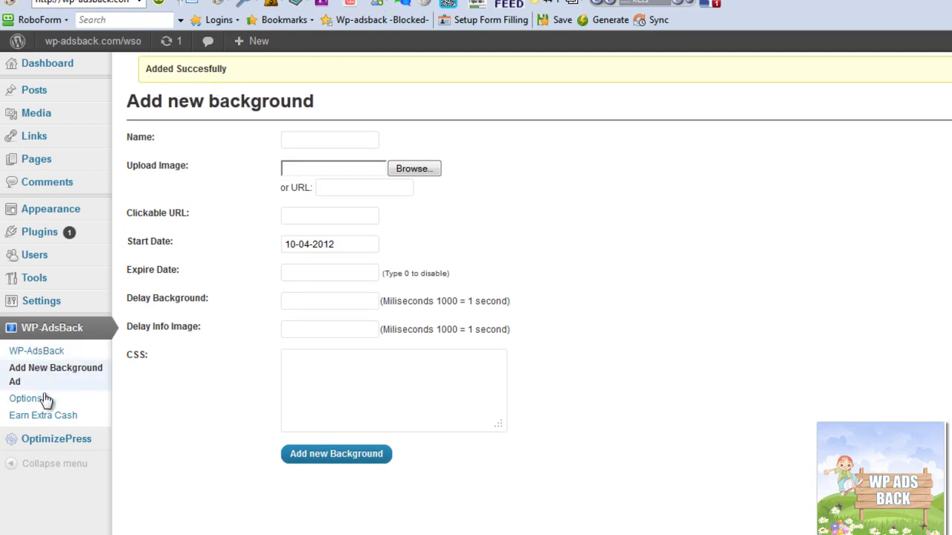
left_click(46, 351)
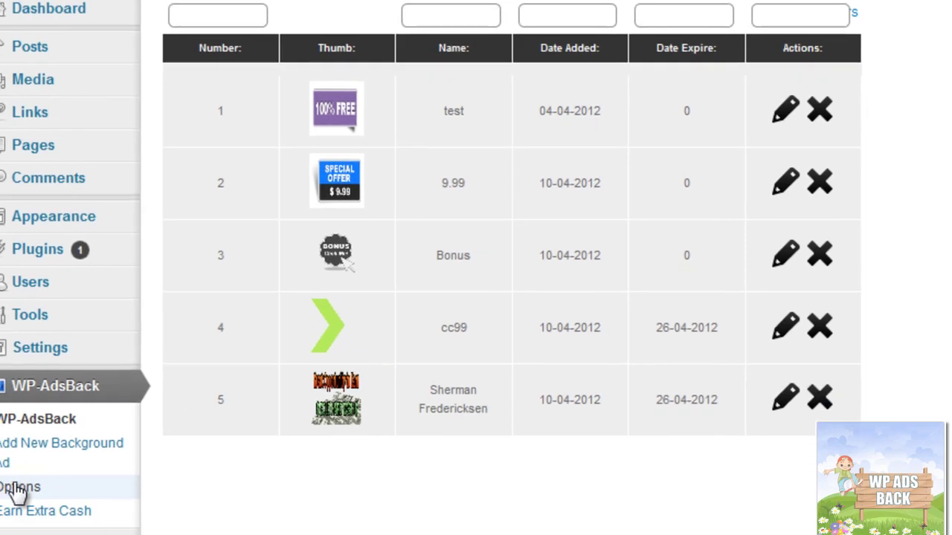
Step: Show the WP-AdsBack Options page from its top, with background color EFEFEF
left_click(15, 517)
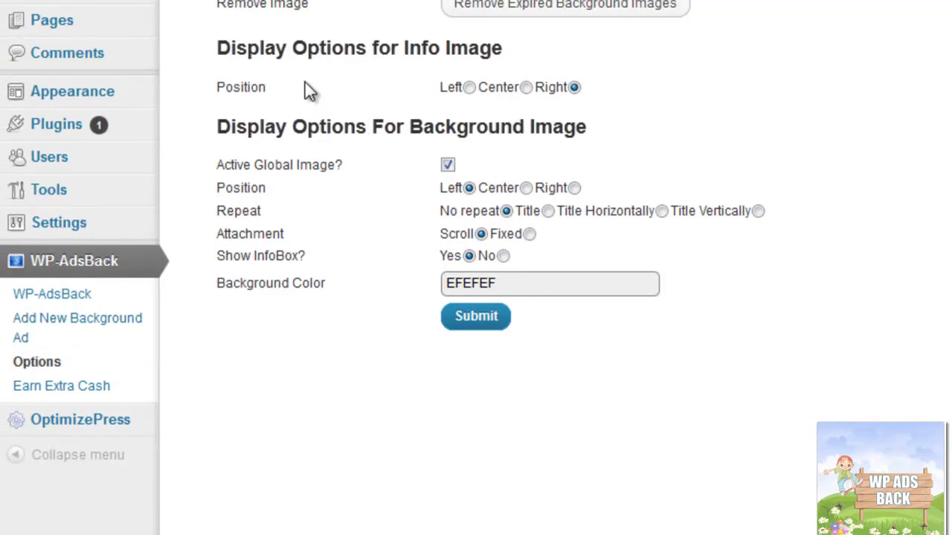
scroll(388, 182, "up", 2)
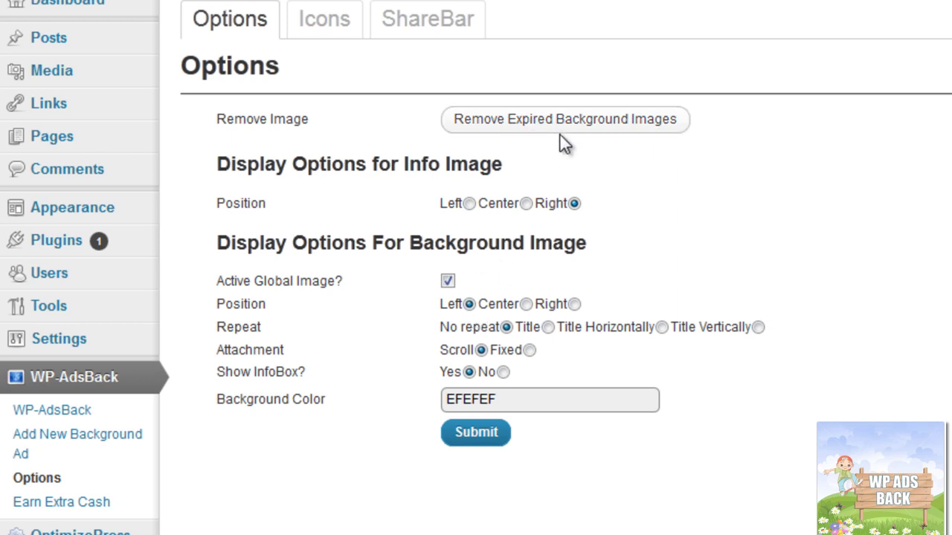
Step: Bring up the page_id=79 demo page with its video popup in Firefox
left_click(348, 33)
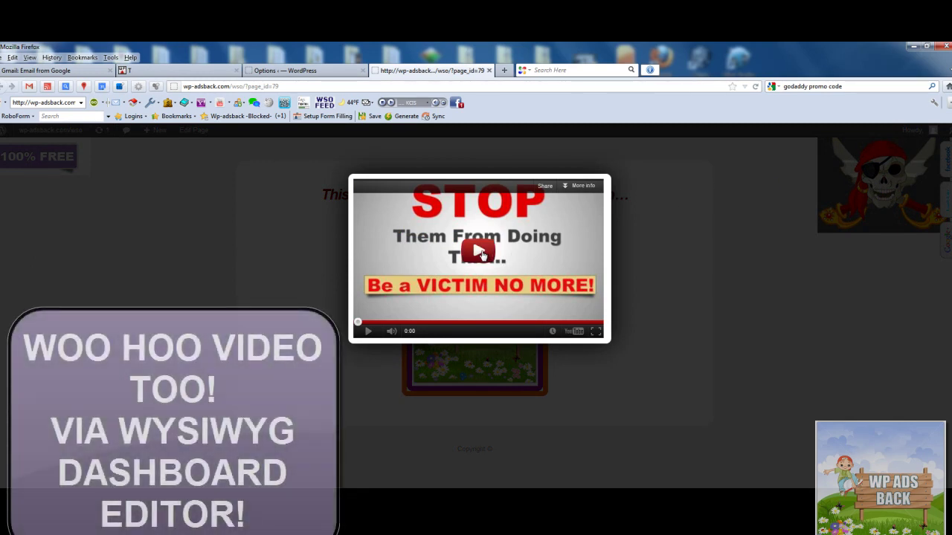
Step: Play, pause and close the video popup, then save Facebook+Rockstar.zip from the 100% FREE icon
left_click(482, 255)
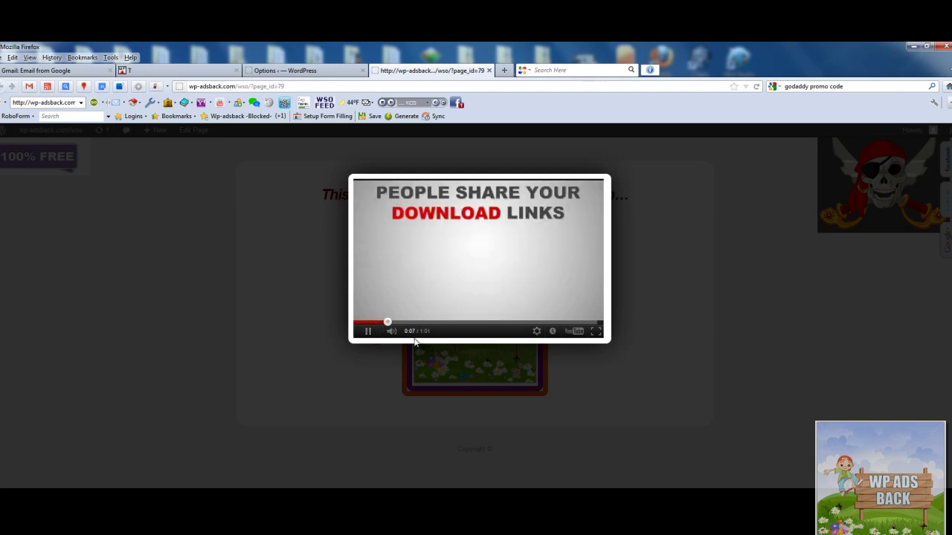
left_click(367, 331)
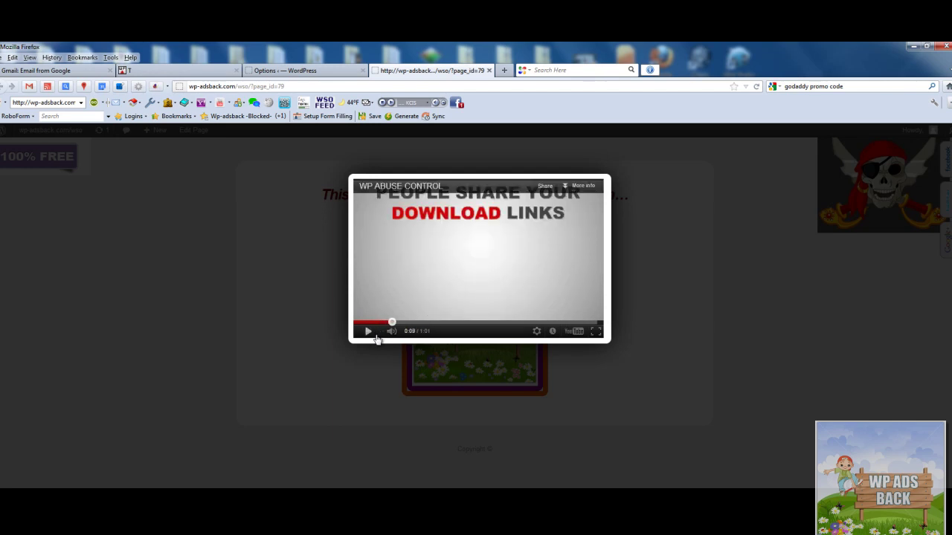
left_click(643, 269)
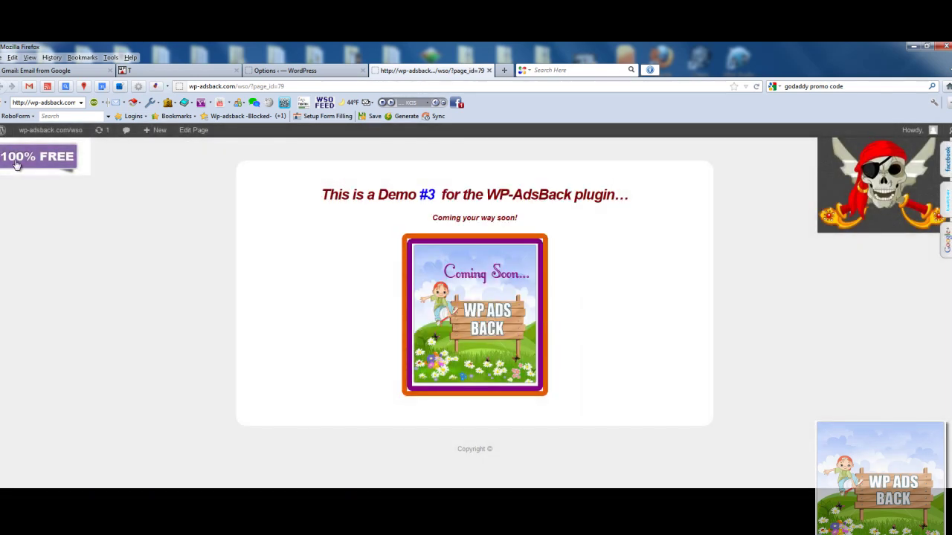
left_click(18, 164)
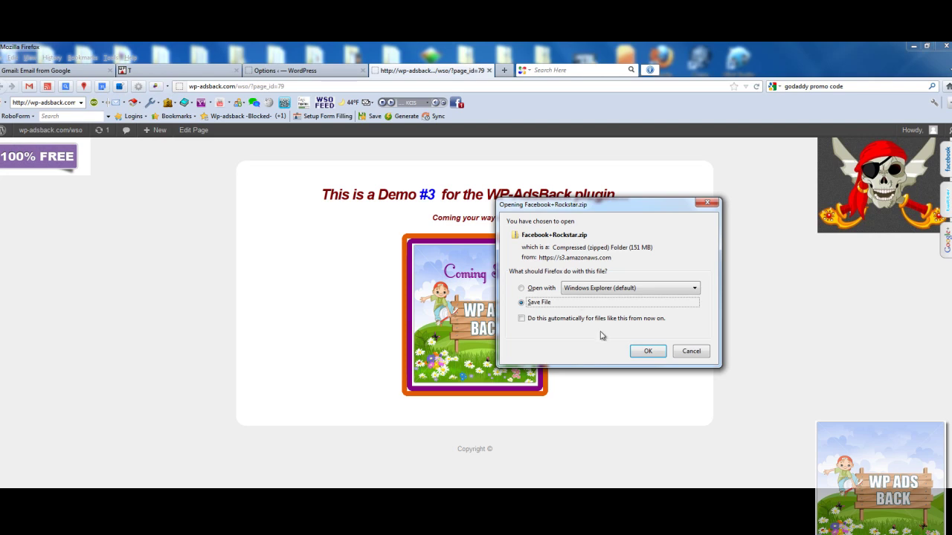
left_click(648, 353)
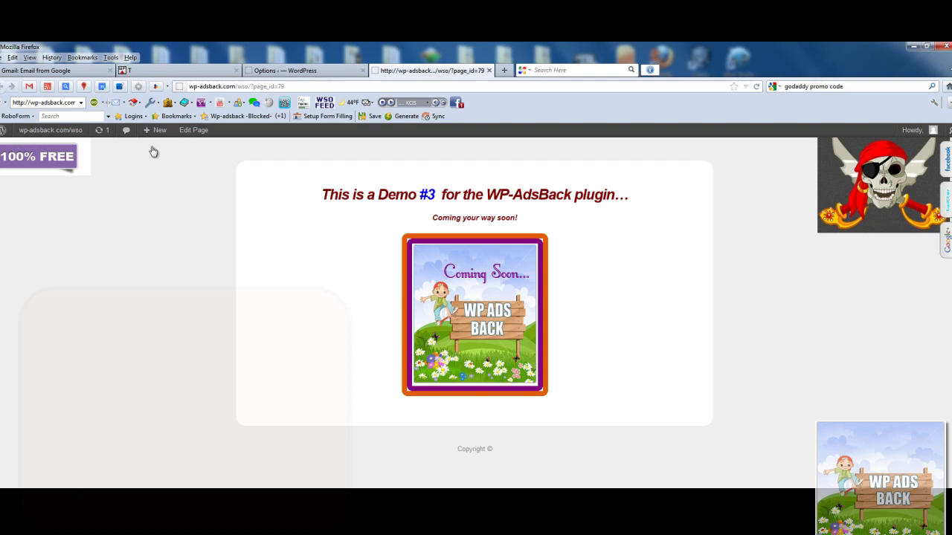
Step: Start a new info icon in WP-AdsBack Icons and name it 11144
left_click(280, 72)
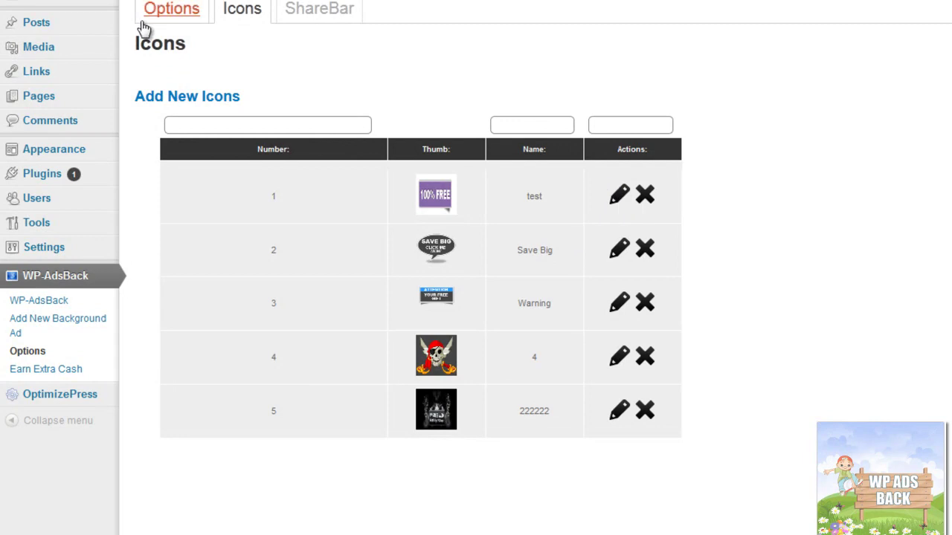
left_click(186, 96)
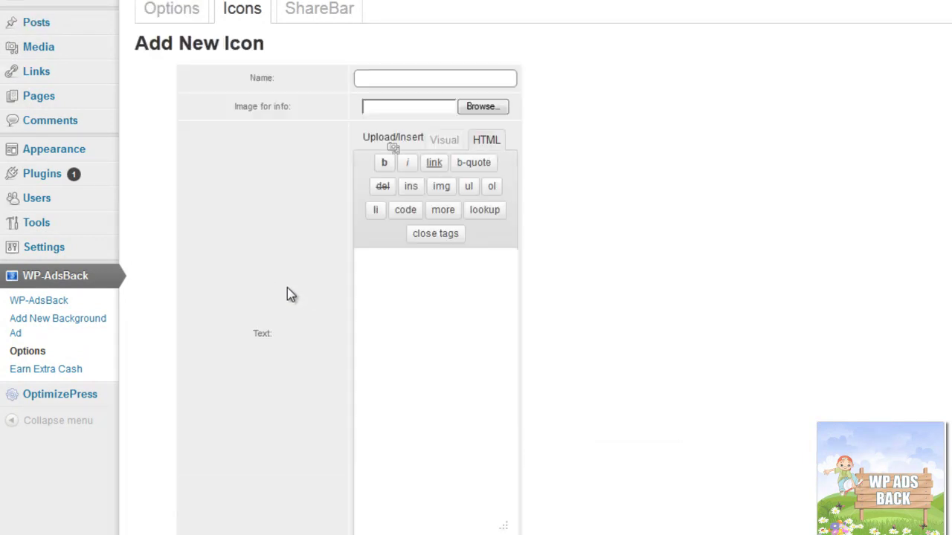
double_click(439, 76)
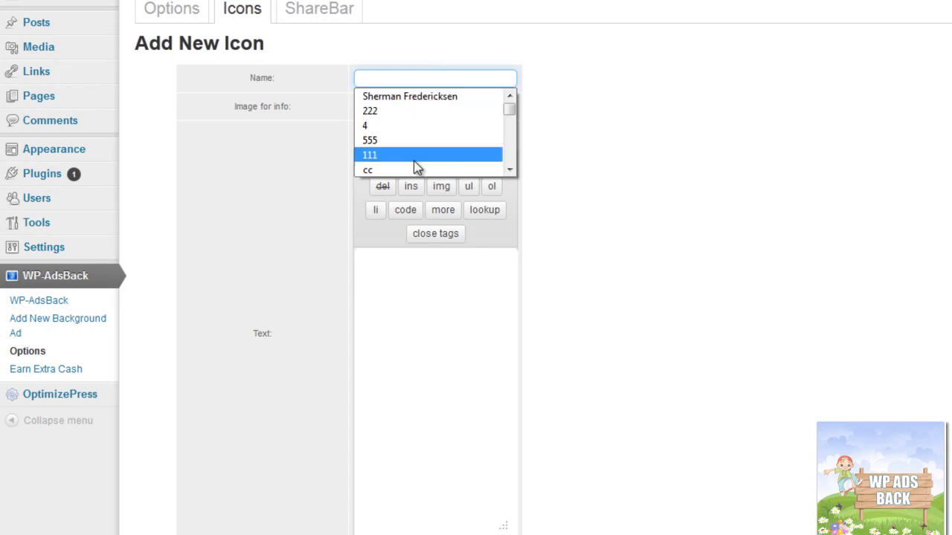
left_click(414, 156)
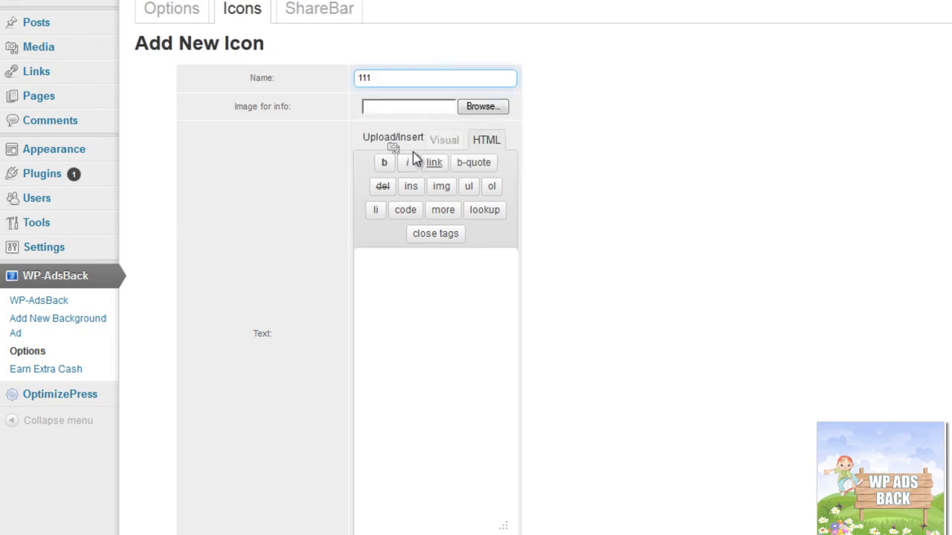
type("44")
Step: Choose the bybyby picture from the desktop as the icon's image
left_click(483, 108)
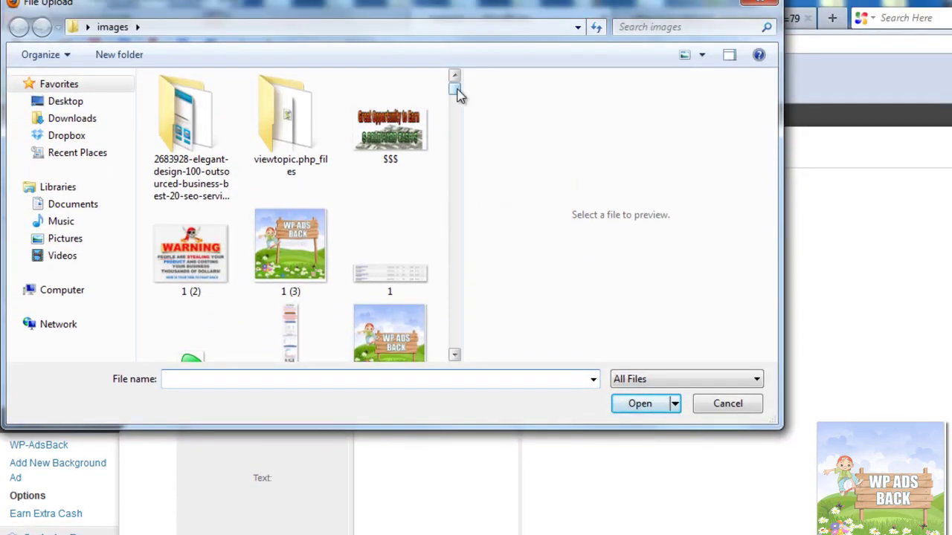
mouse_move(457, 89)
left_mouse_down()
mouse_move(459, 211)
mouse_move(462, 170)
left_mouse_up()
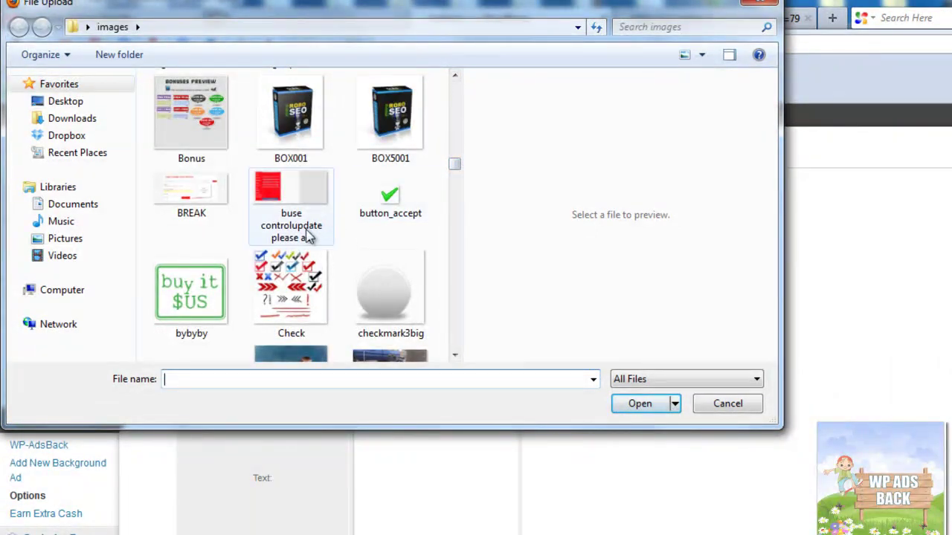
left_click(171, 283)
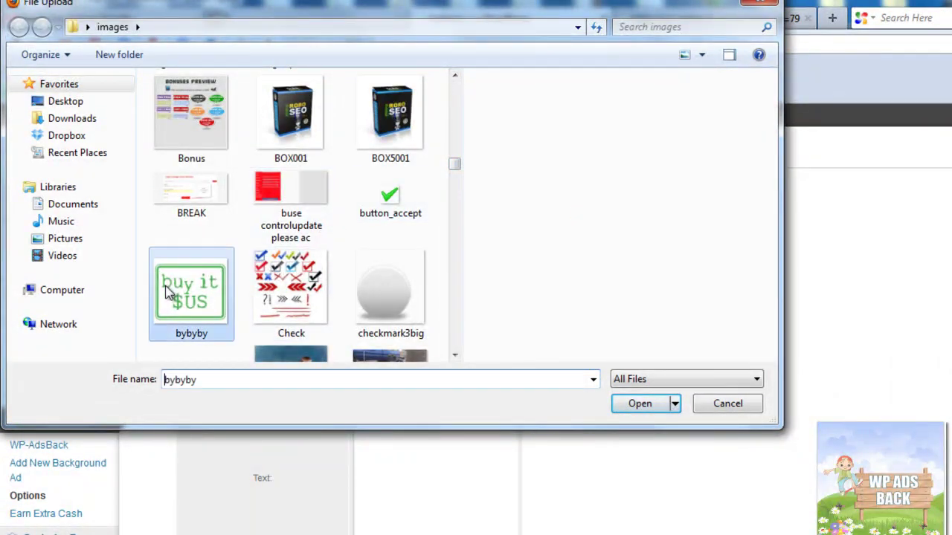
left_click(648, 405)
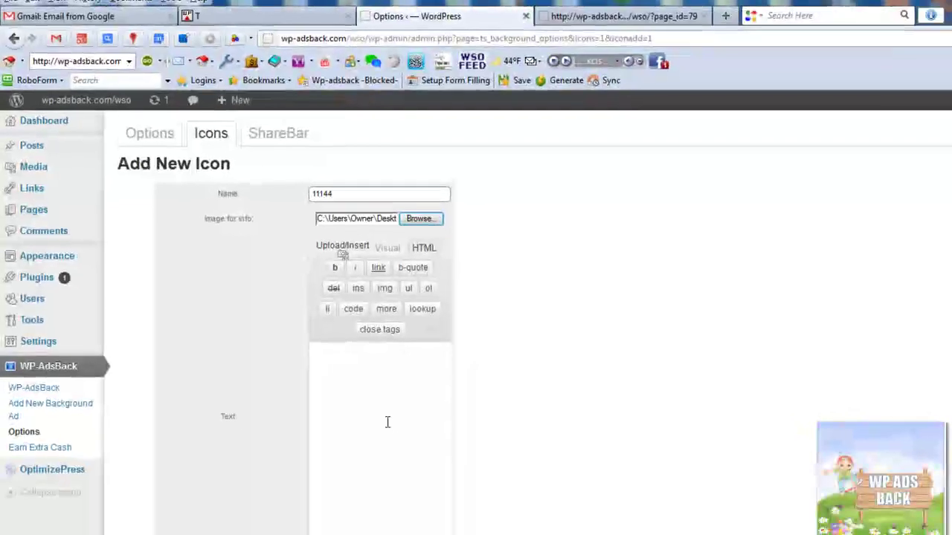
left_click(371, 403)
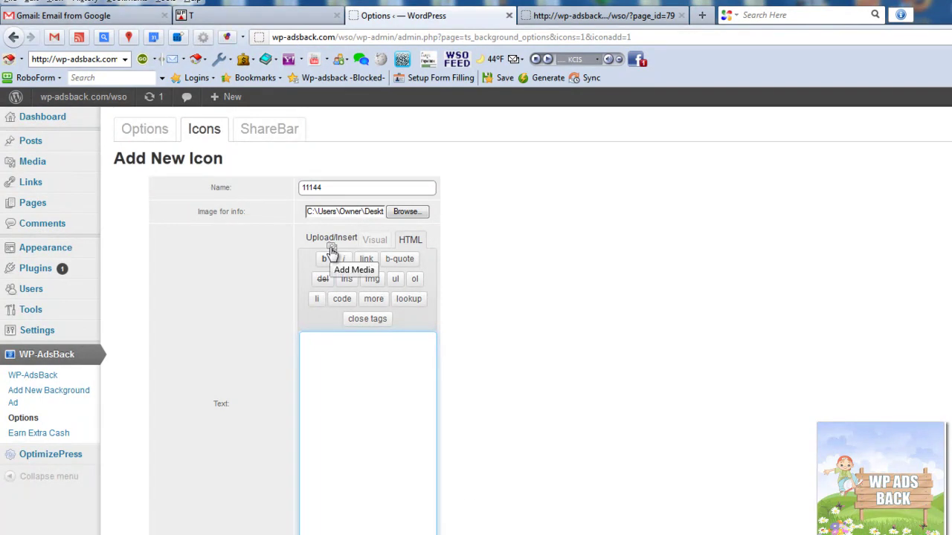
Step: Copy the image location of the WP Ads Back banner in the WarriorForum post
left_click(281, 18)
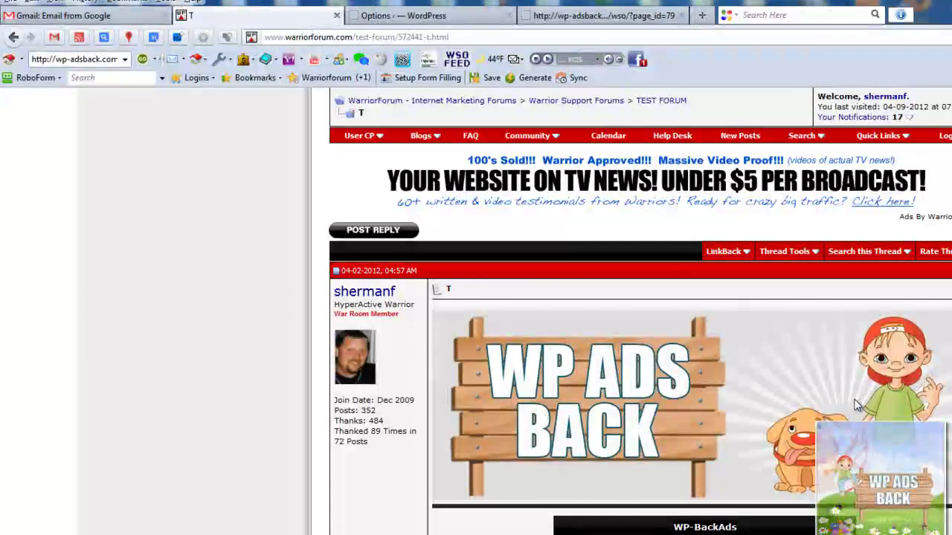
right_click(664, 358)
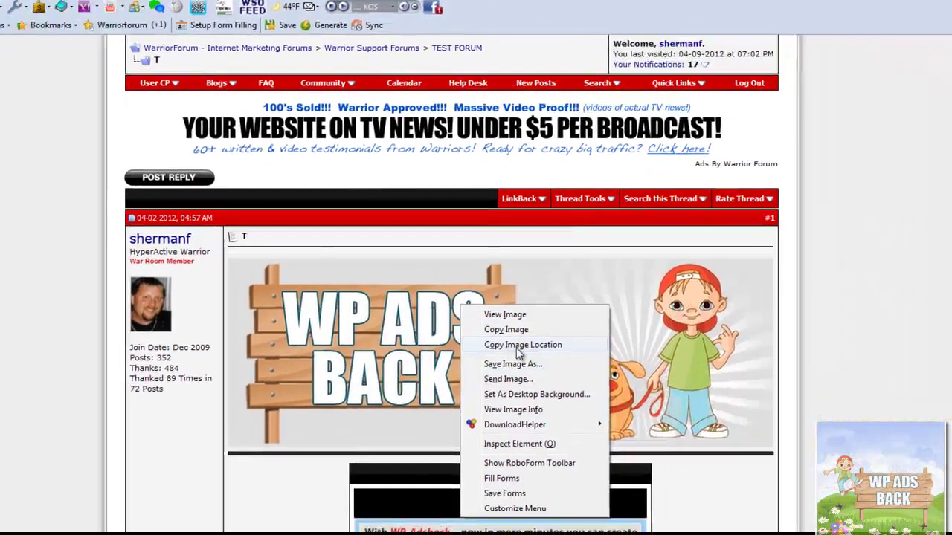
left_click(717, 397)
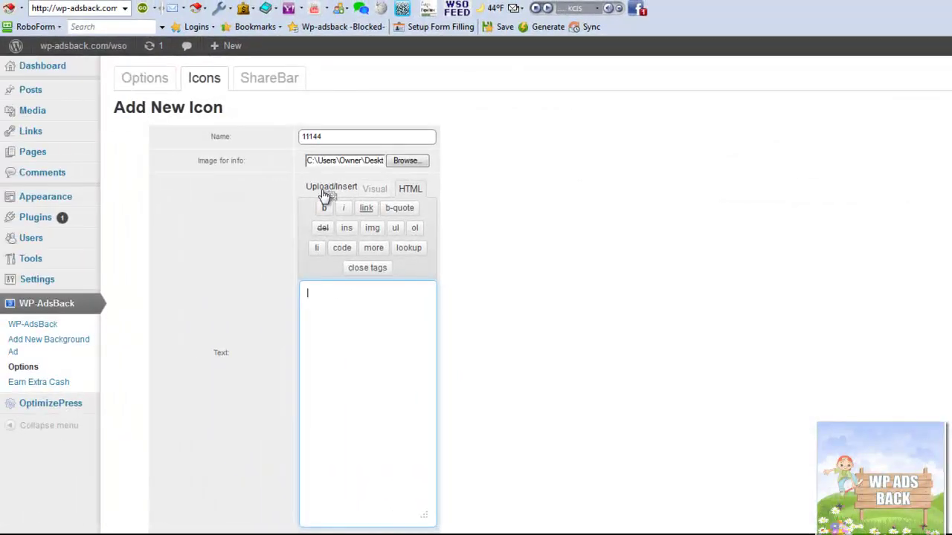
Step: Insert the copied why.jpg image into icon 11144's popup text from its URL
left_click(330, 196)
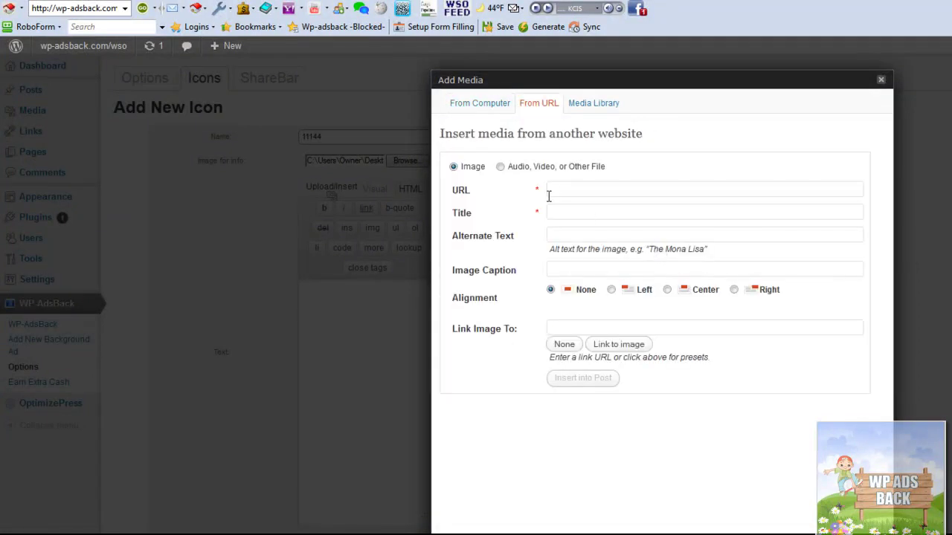
left_click(559, 189)
right_click(559, 190)
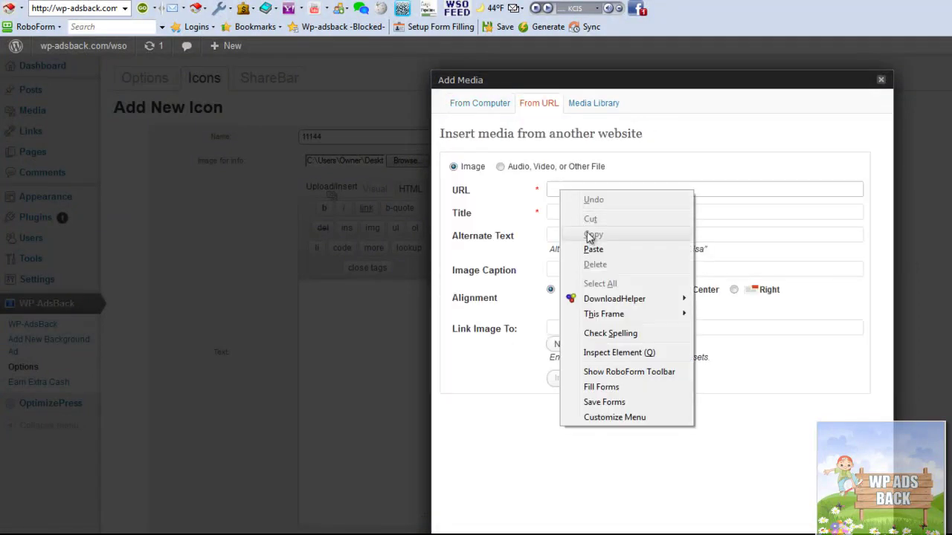
left_click(592, 250)
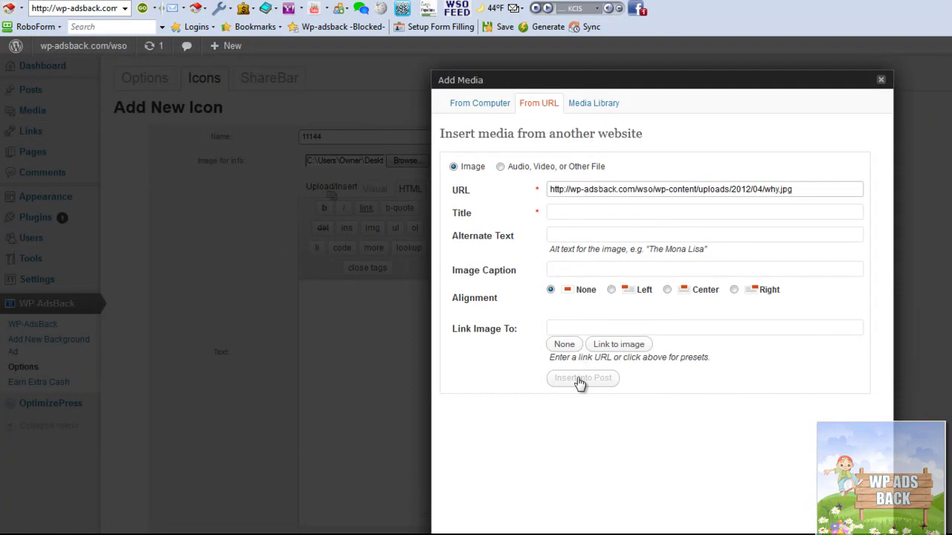
left_click(576, 212)
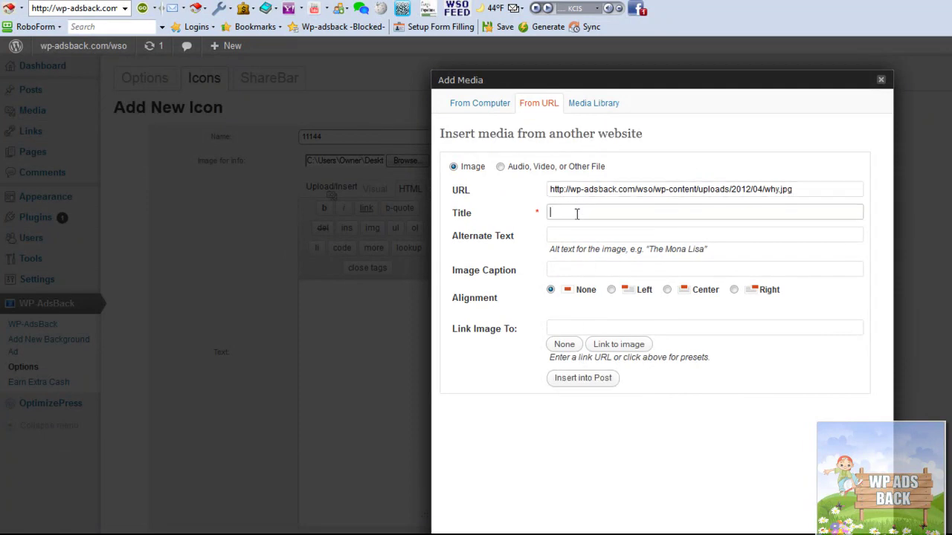
left_click(576, 386)
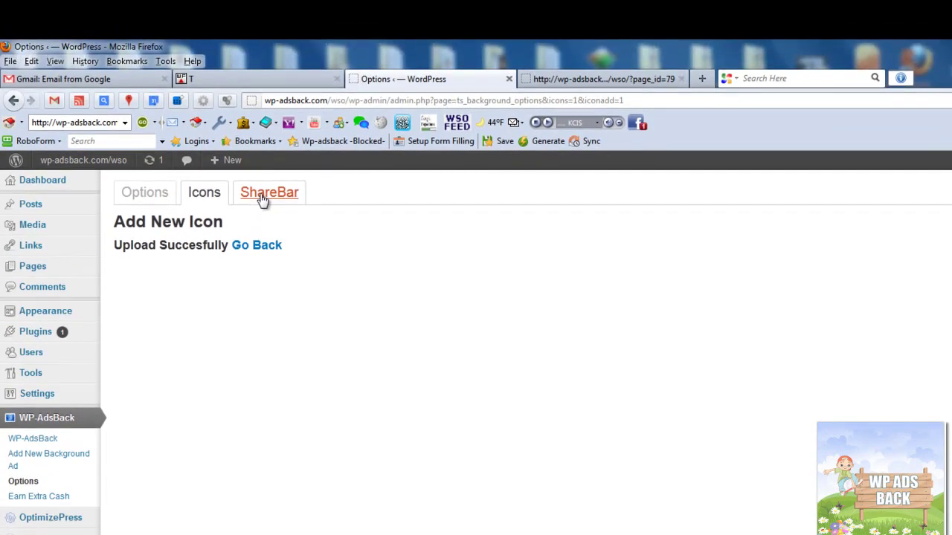
Step: Save ShareBar settings with Twitter user hqinfo and the fourth, light button style
left_click(263, 199)
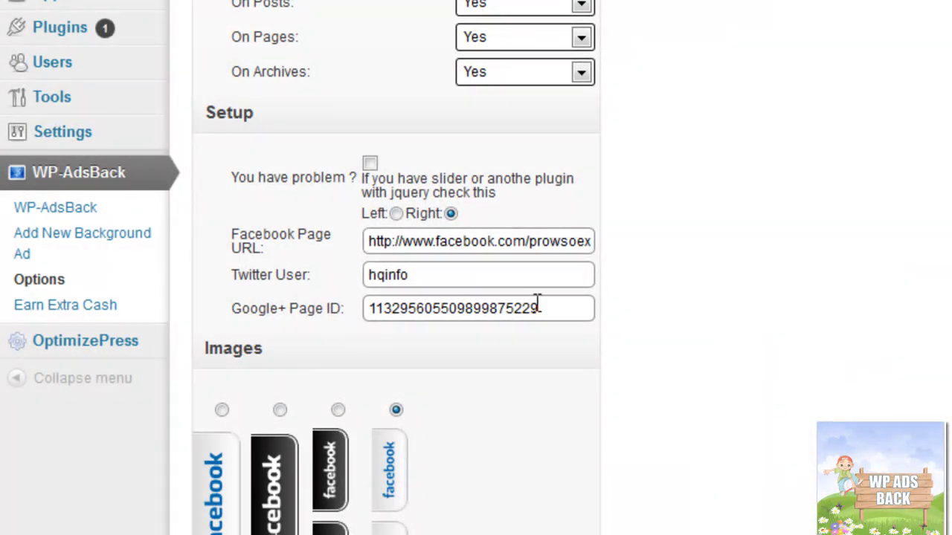
scroll(541, 306, "down", 3)
scroll(513, 338, "down", 2)
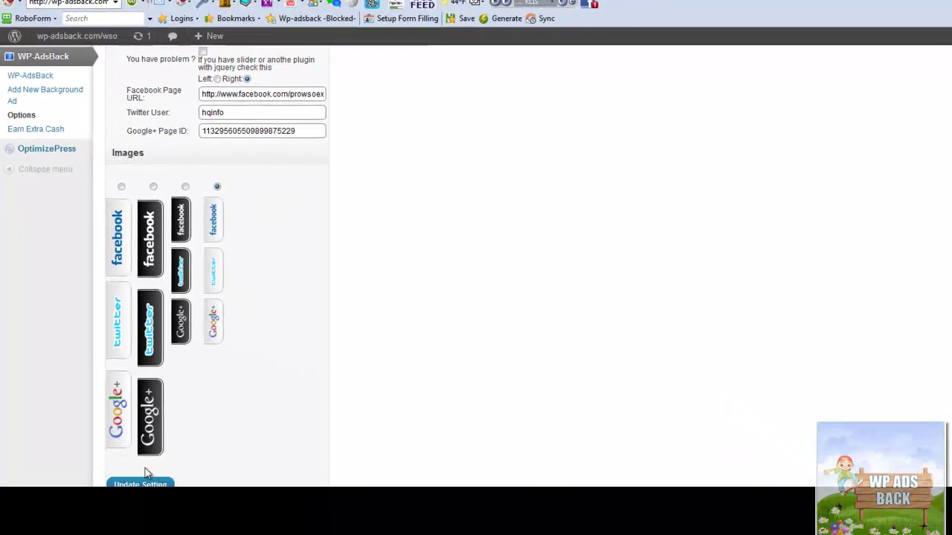
left_click(152, 484)
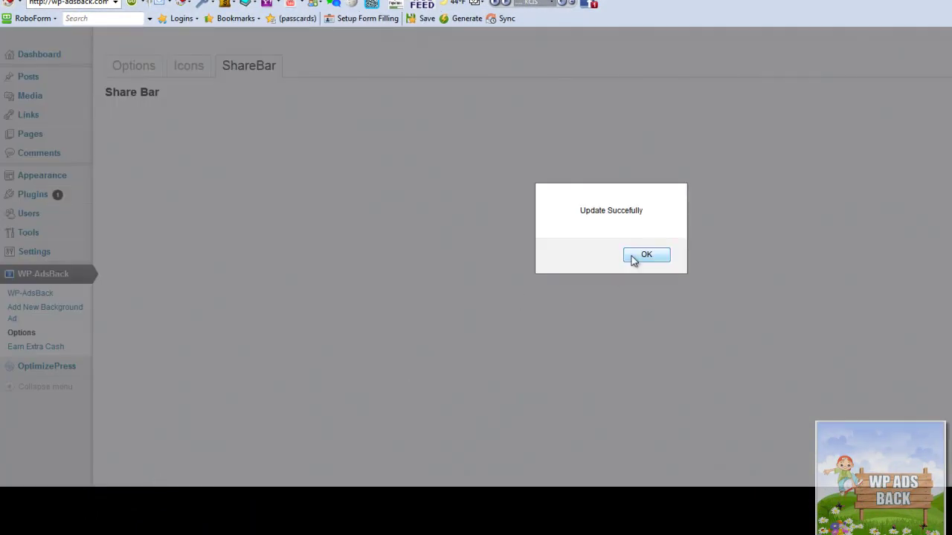
Step: Dismiss the success alert and start a new page with 'test for video creation' as title and body
left_click(632, 256)
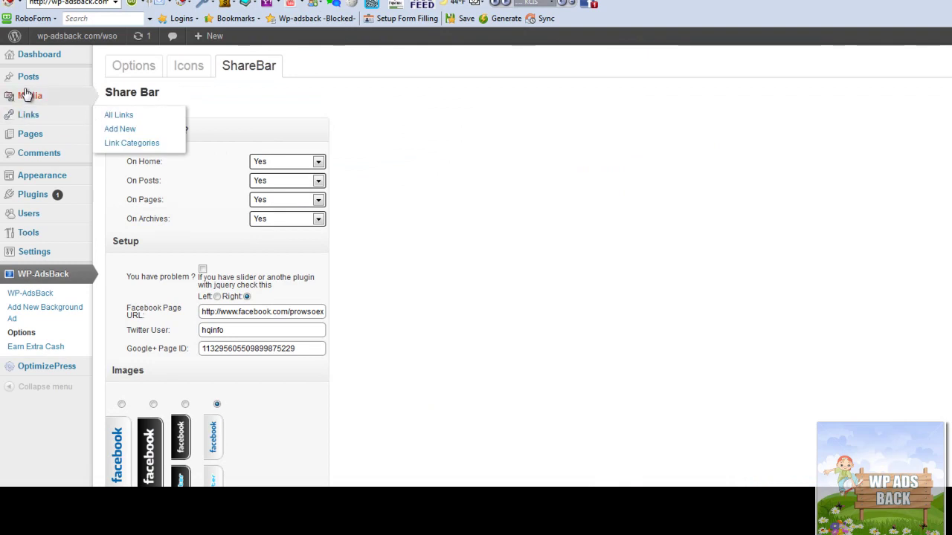
left_click(31, 135)
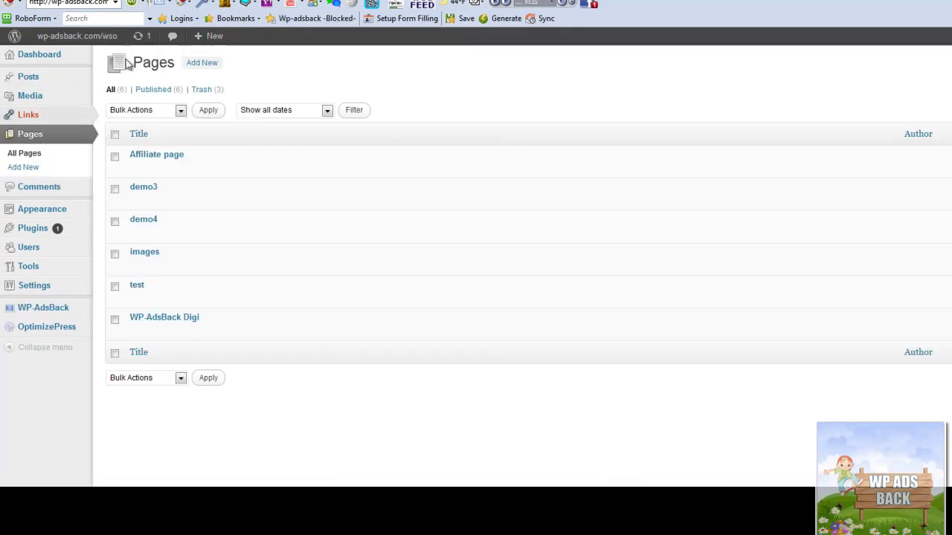
left_click(198, 67)
type("tes")
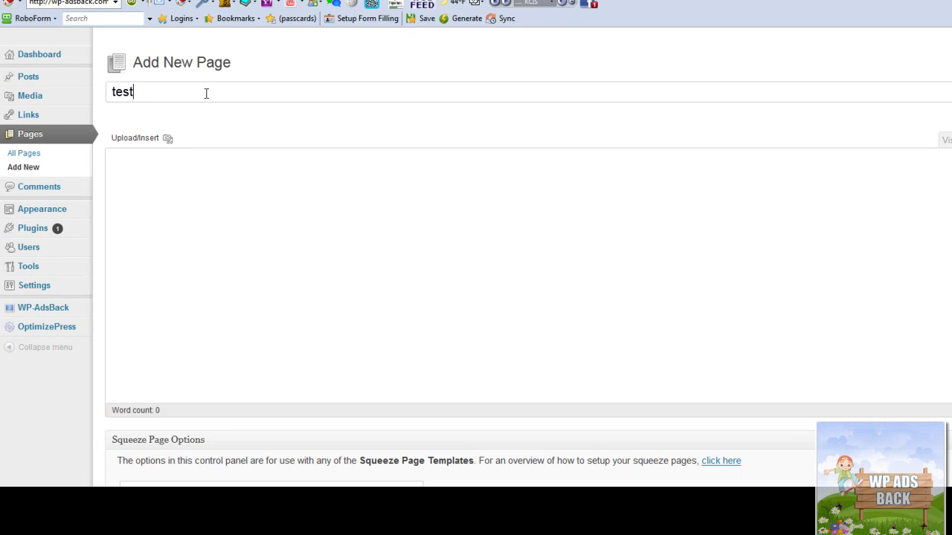
type("t")
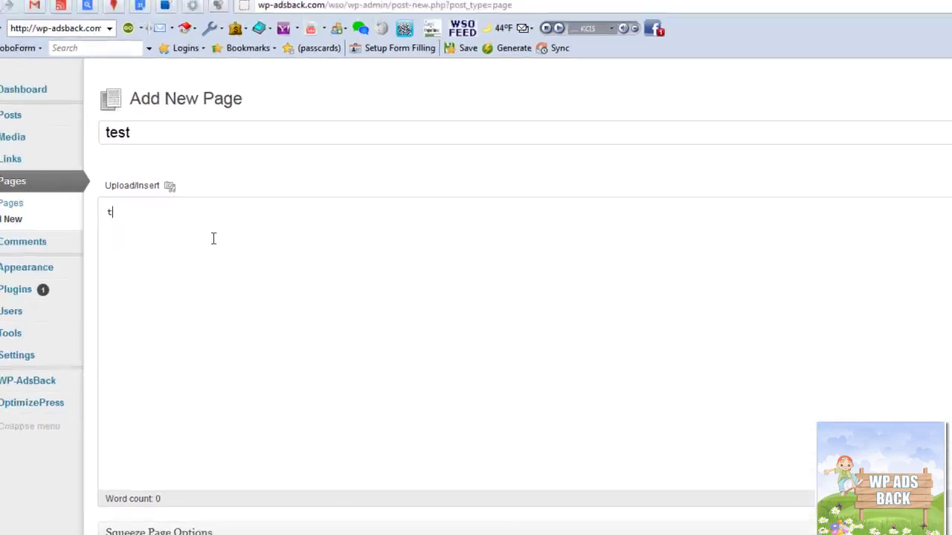
type("estfor")
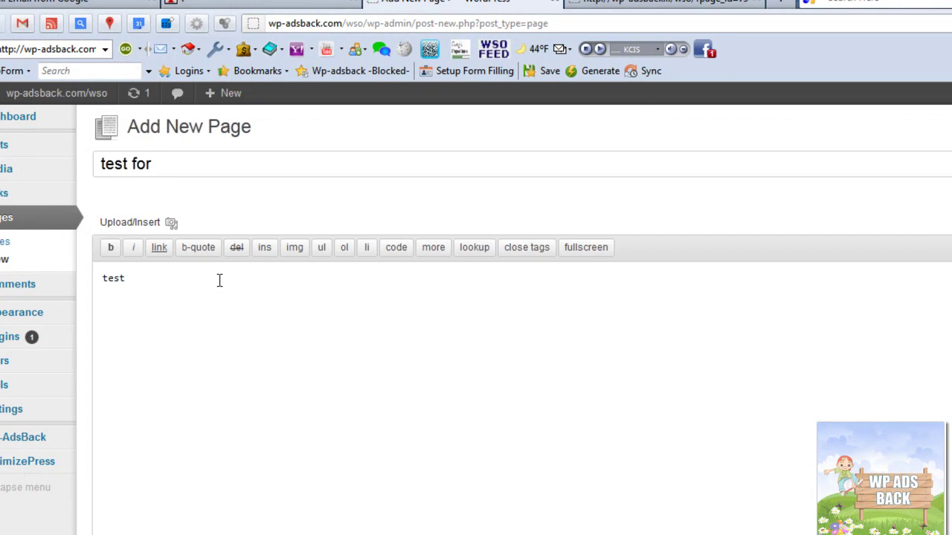
type(" video c")
type("reation")
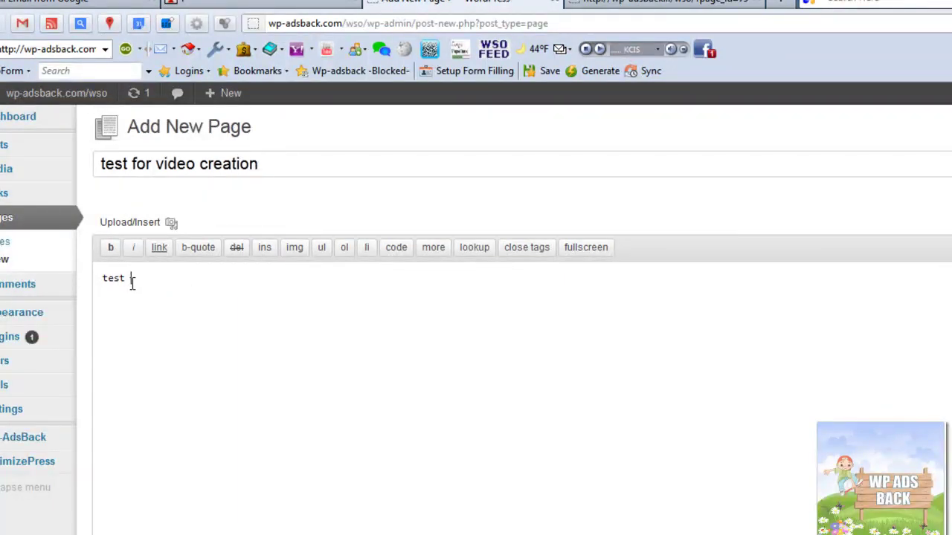
type("for video ")
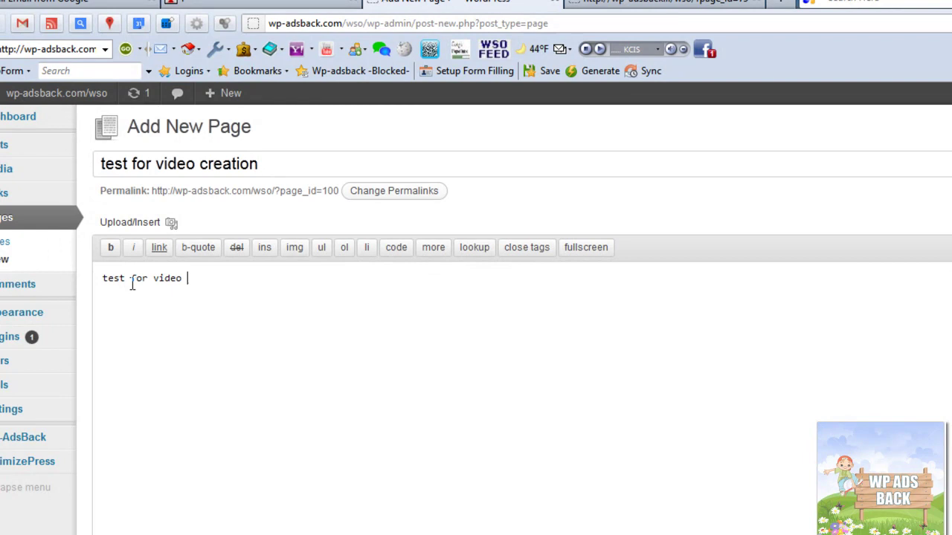
type("reation")
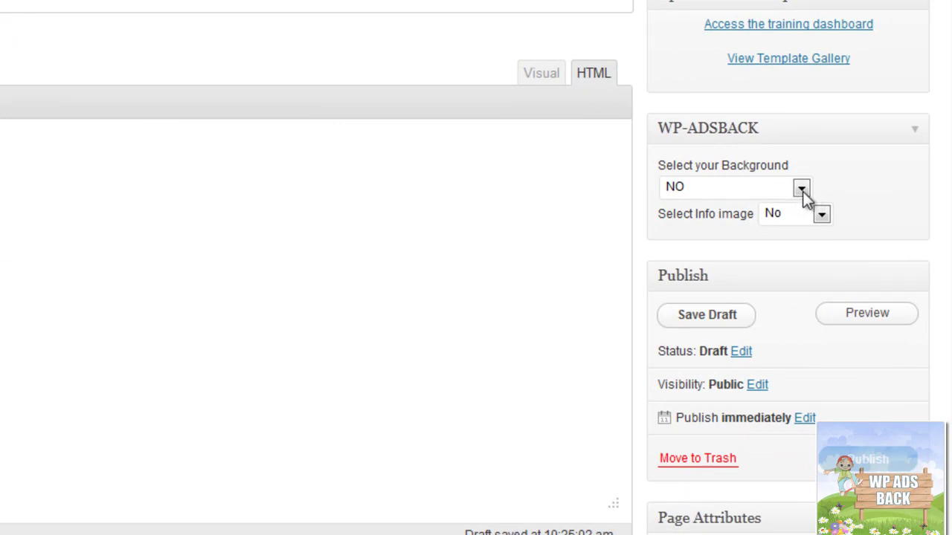
Step: Set the page's WP-ADSBACK background to cc99 and info image to 11144, then publish
left_click(801, 189)
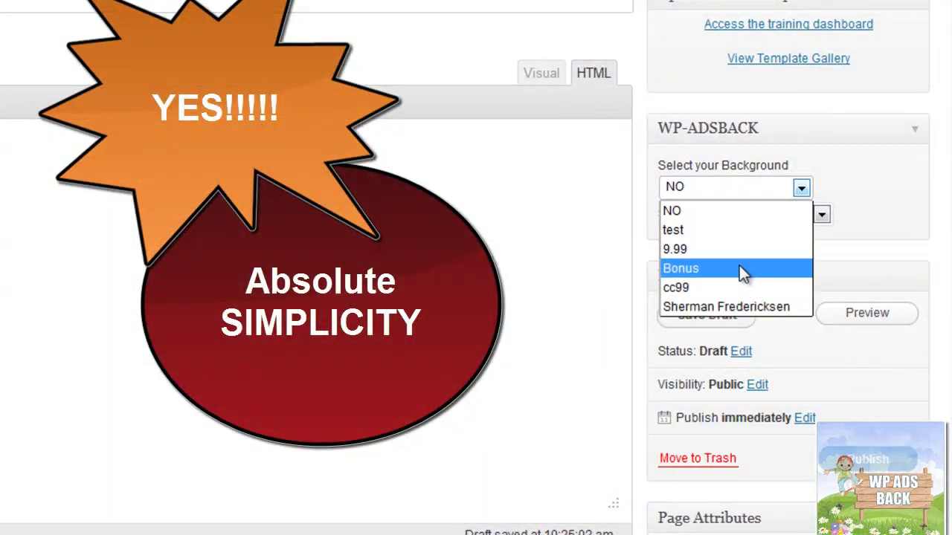
left_click(731, 287)
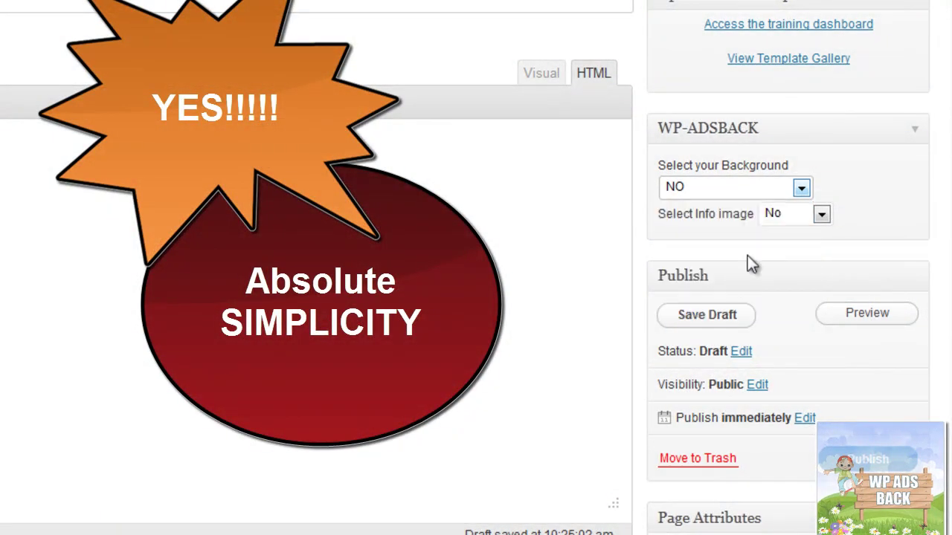
left_click(822, 216)
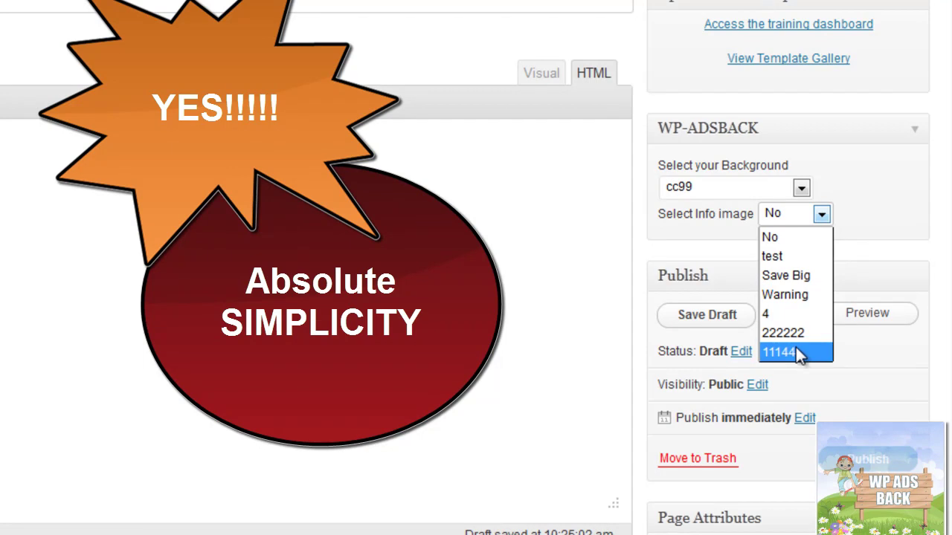
key("Escape")
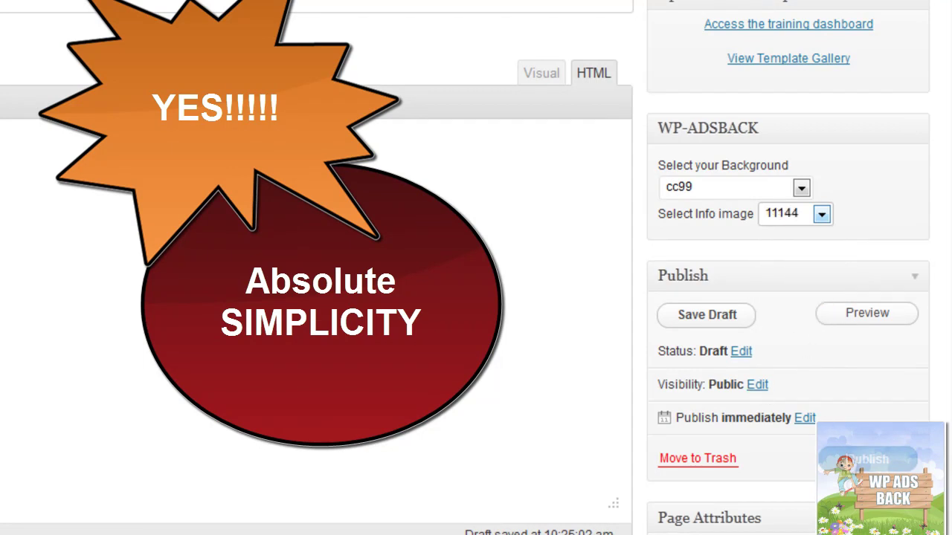
left_click(855, 460)
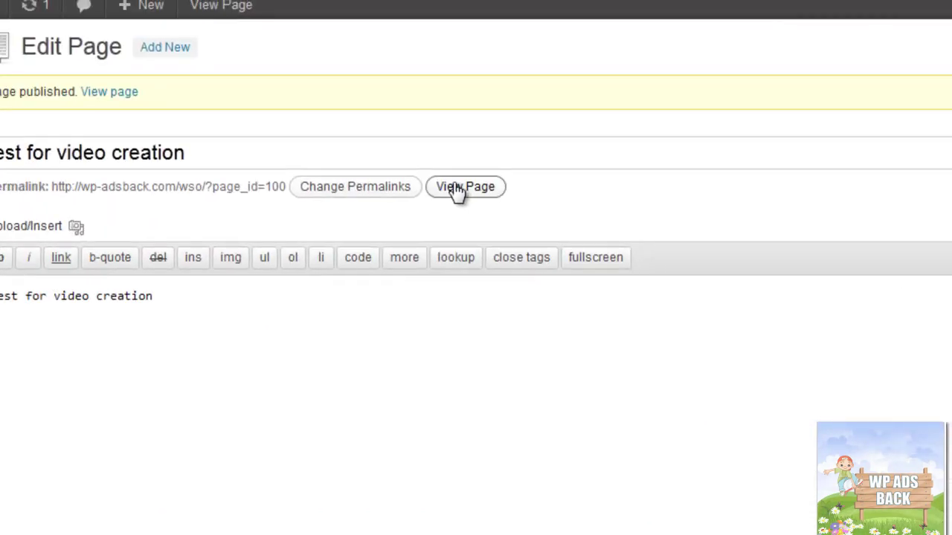
left_click(457, 189)
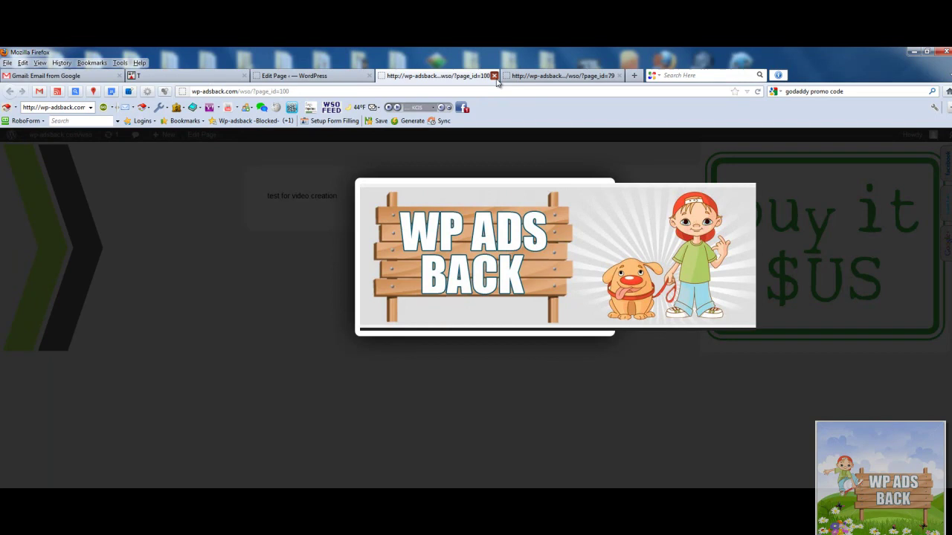
left_click(494, 76)
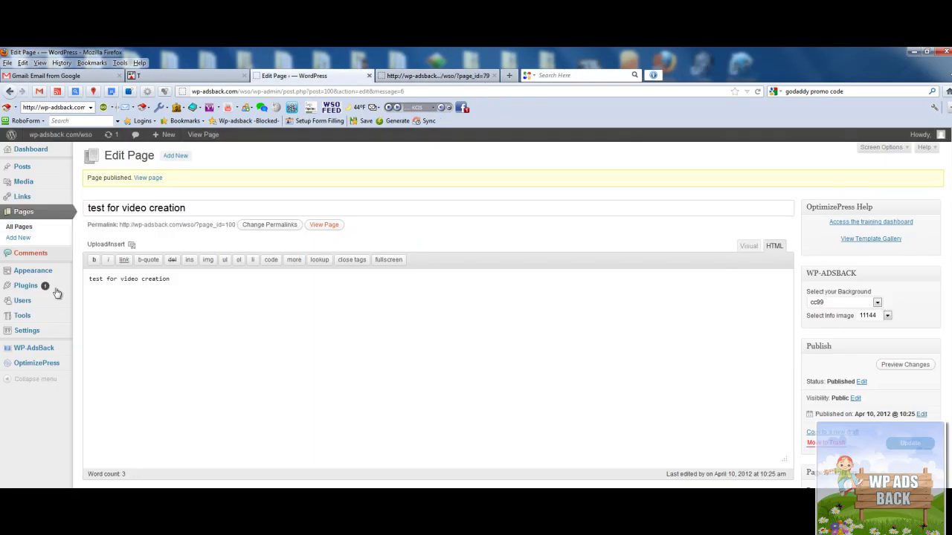
Step: Open the WP-AdsBack ads list from the left admin menu
left_click(42, 354)
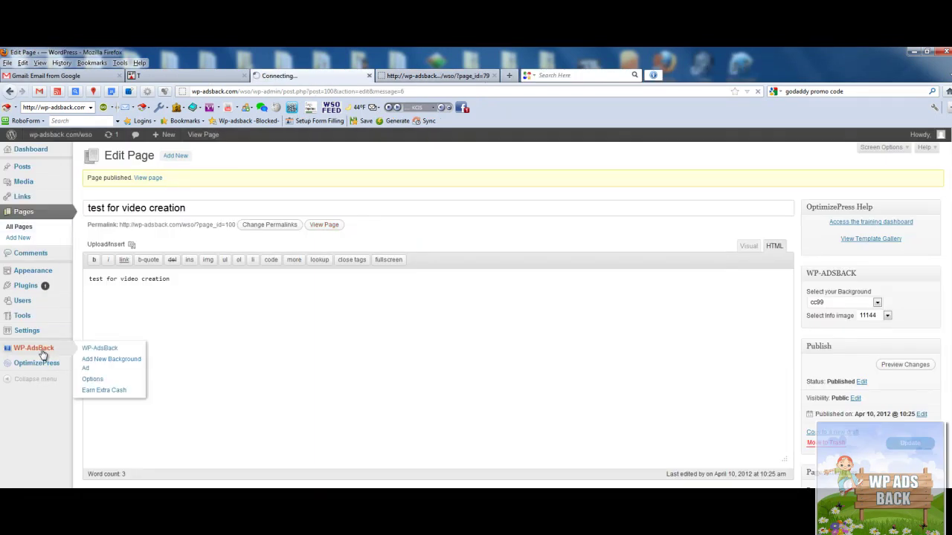